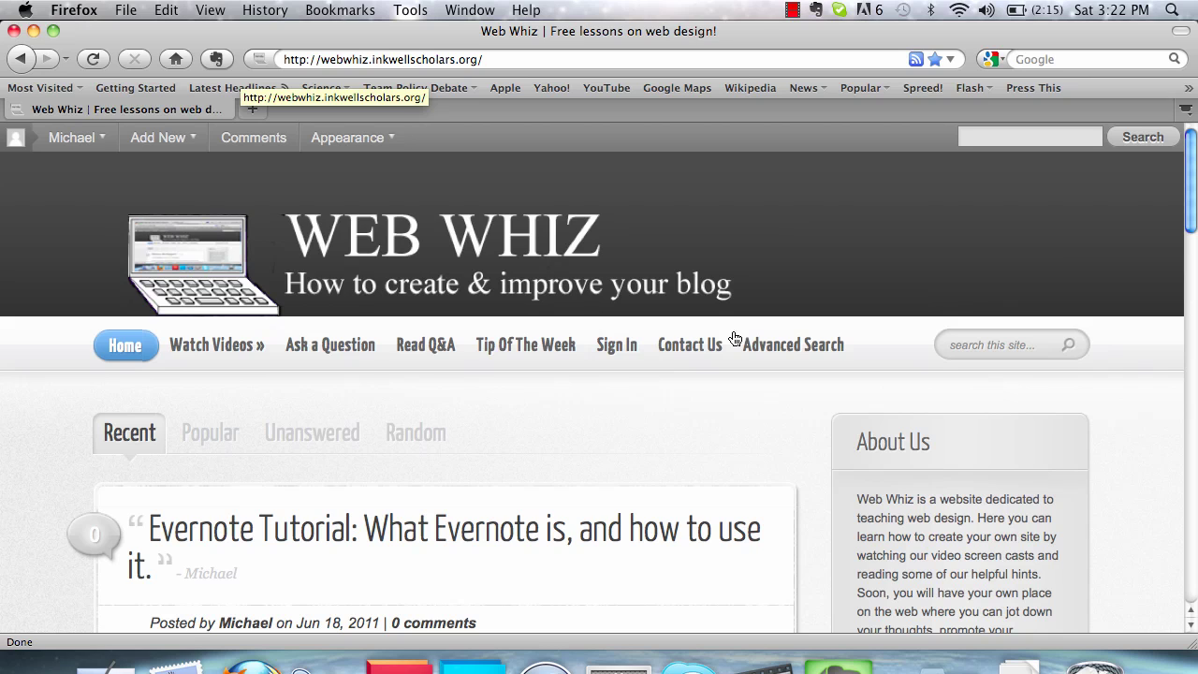
Create a new note titled 'Test Note' with the body 'This note is a test.'
click(827, 657)
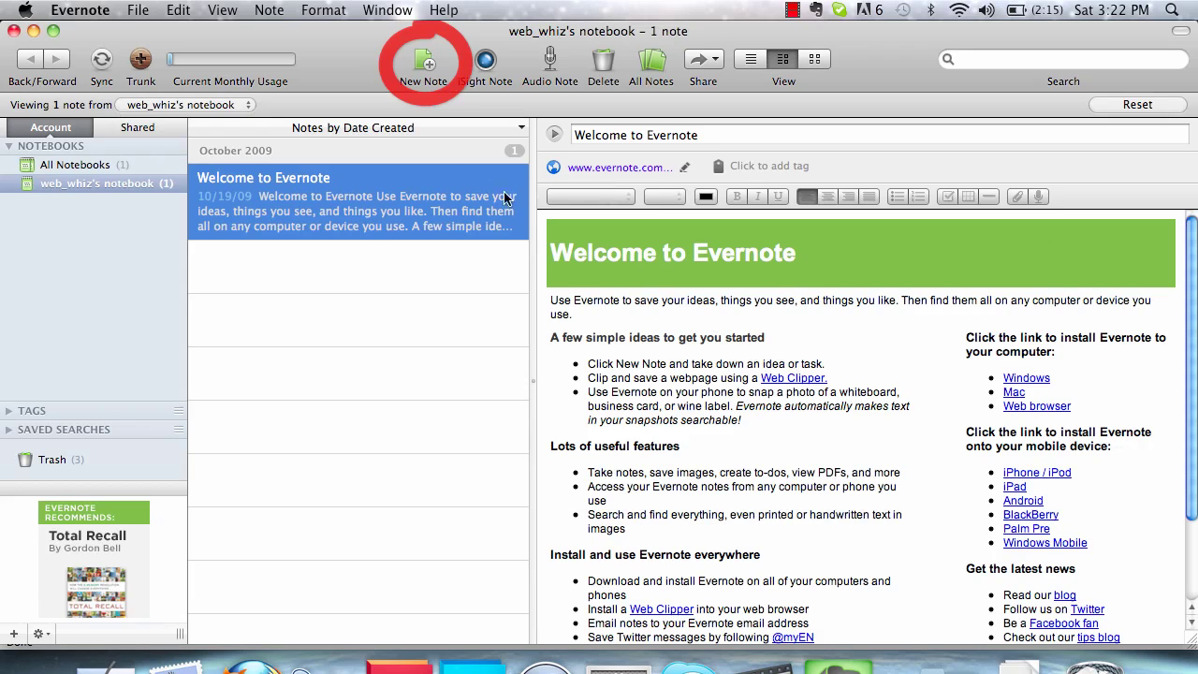
click(423, 64)
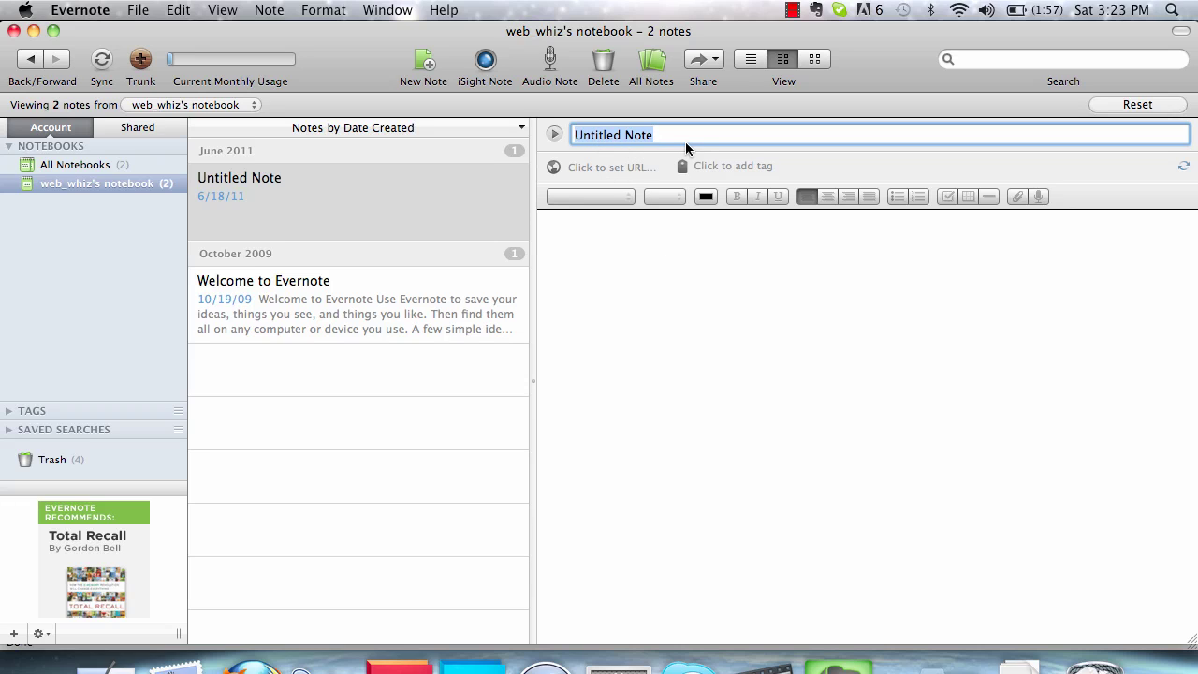
text(Tes)
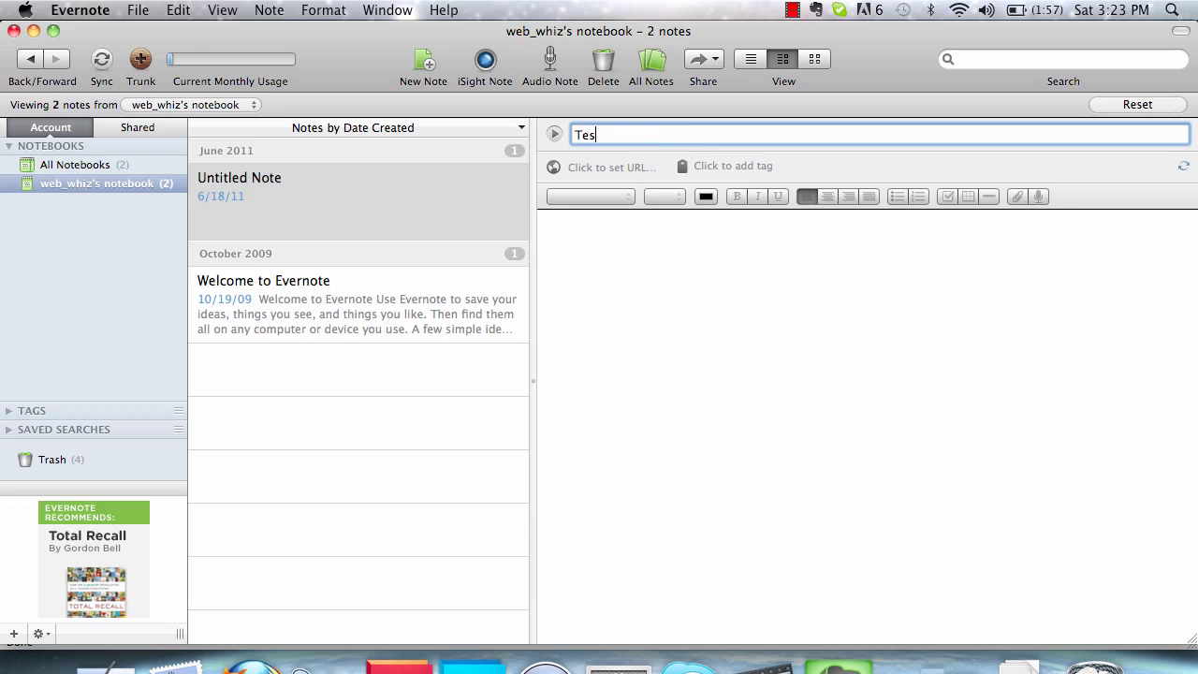
text(t Note)
click(674, 270)
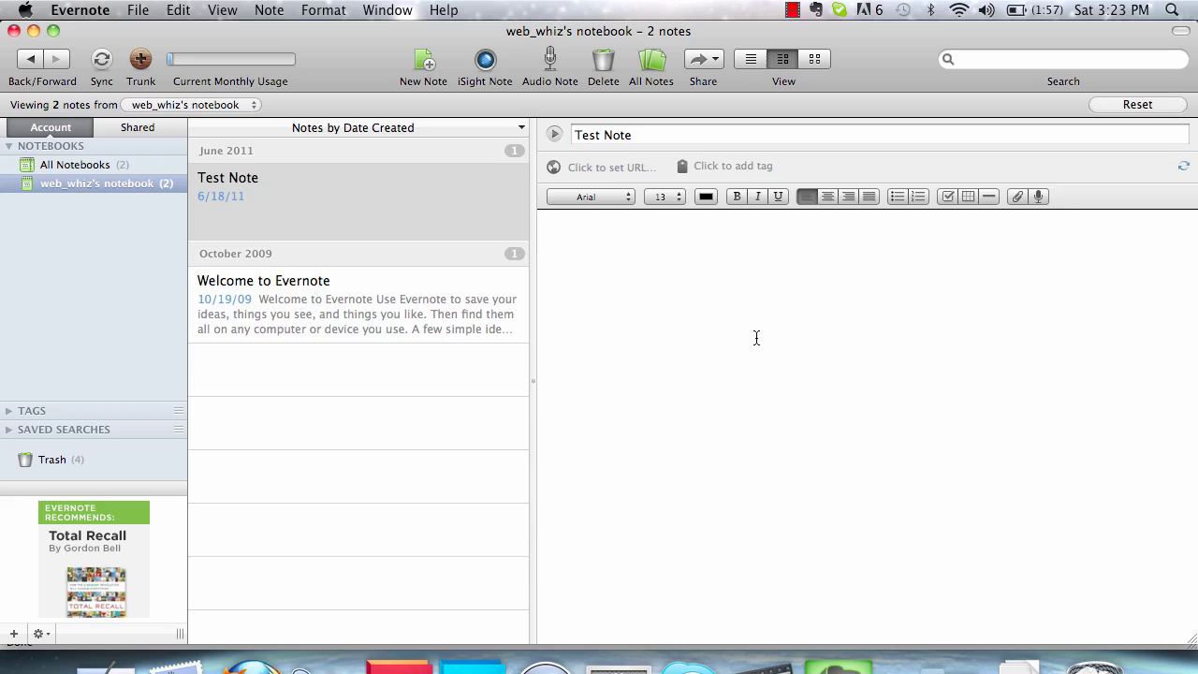
text(This note is a test)
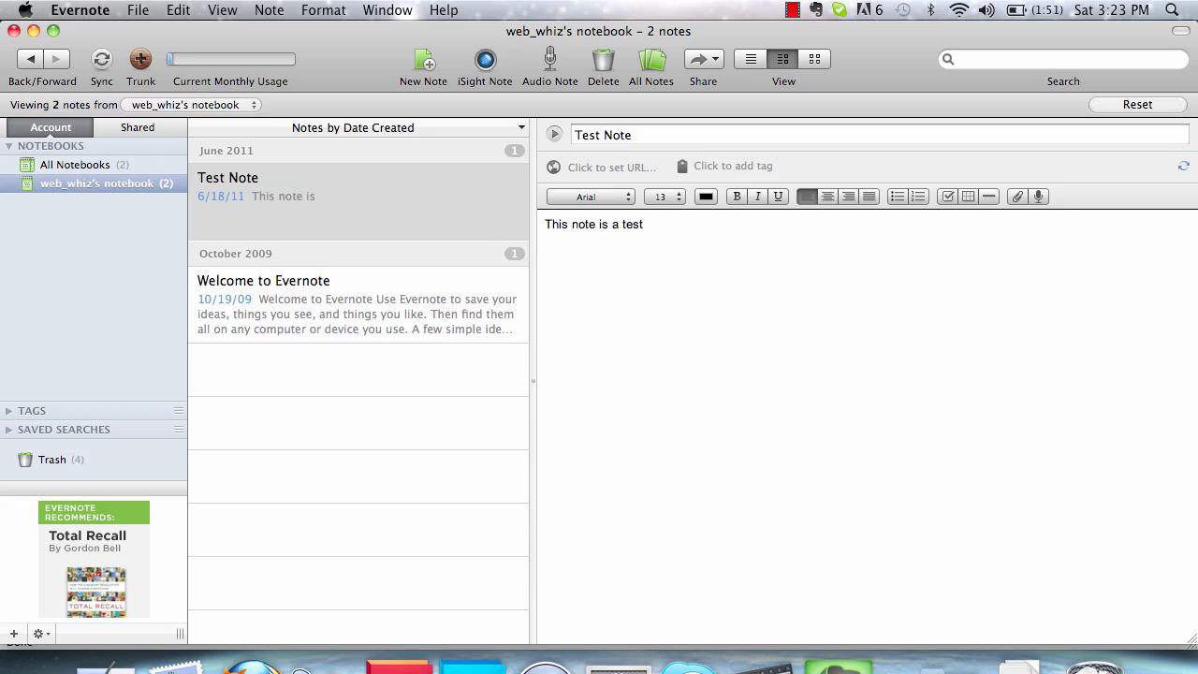
text(.)
Format the whole body sentence as Times New Roman 24, bold, italic, underlined and centred
key(super+a)
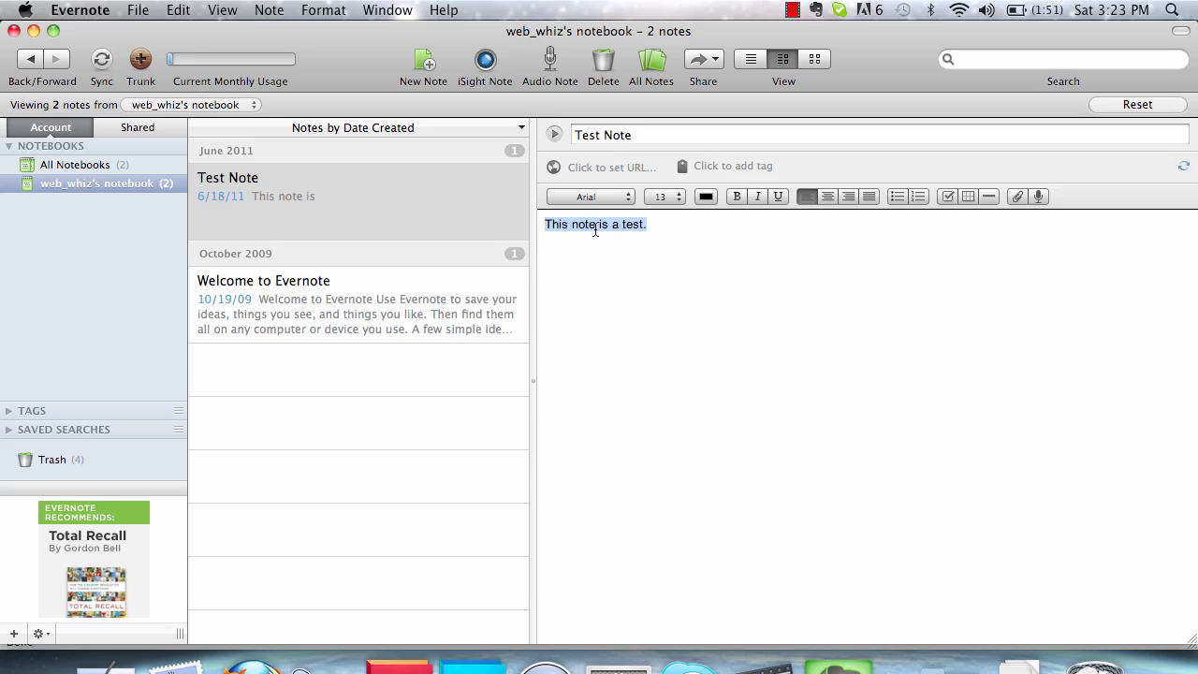
click(596, 198)
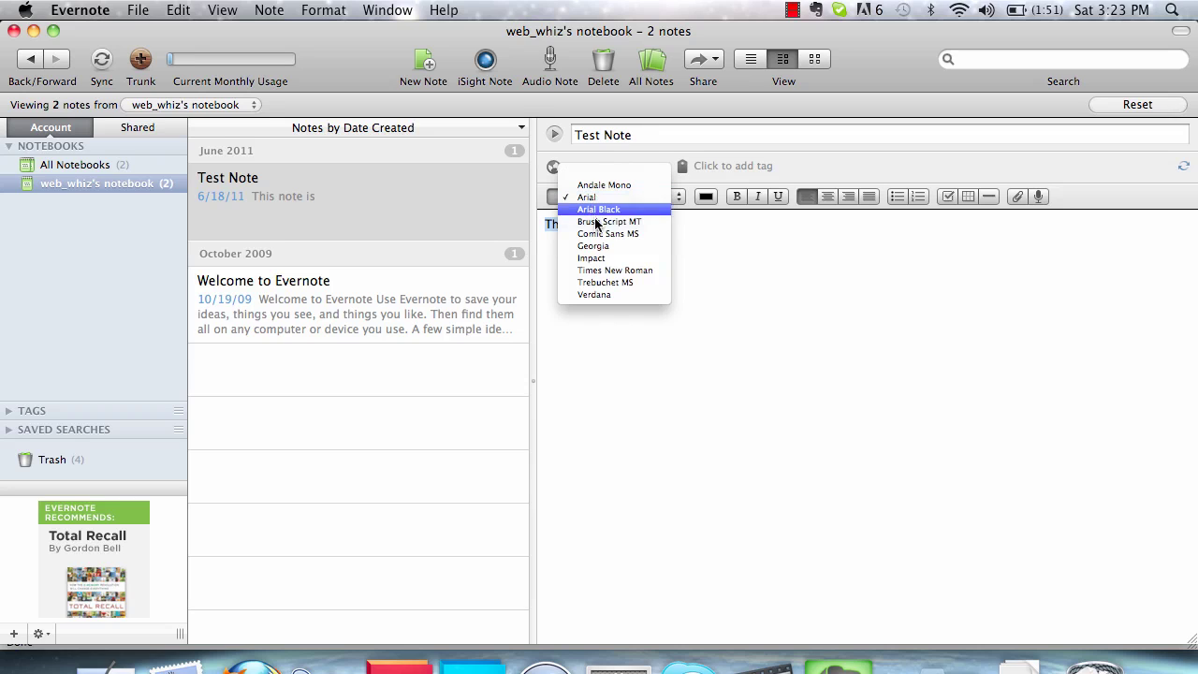
click(604, 270)
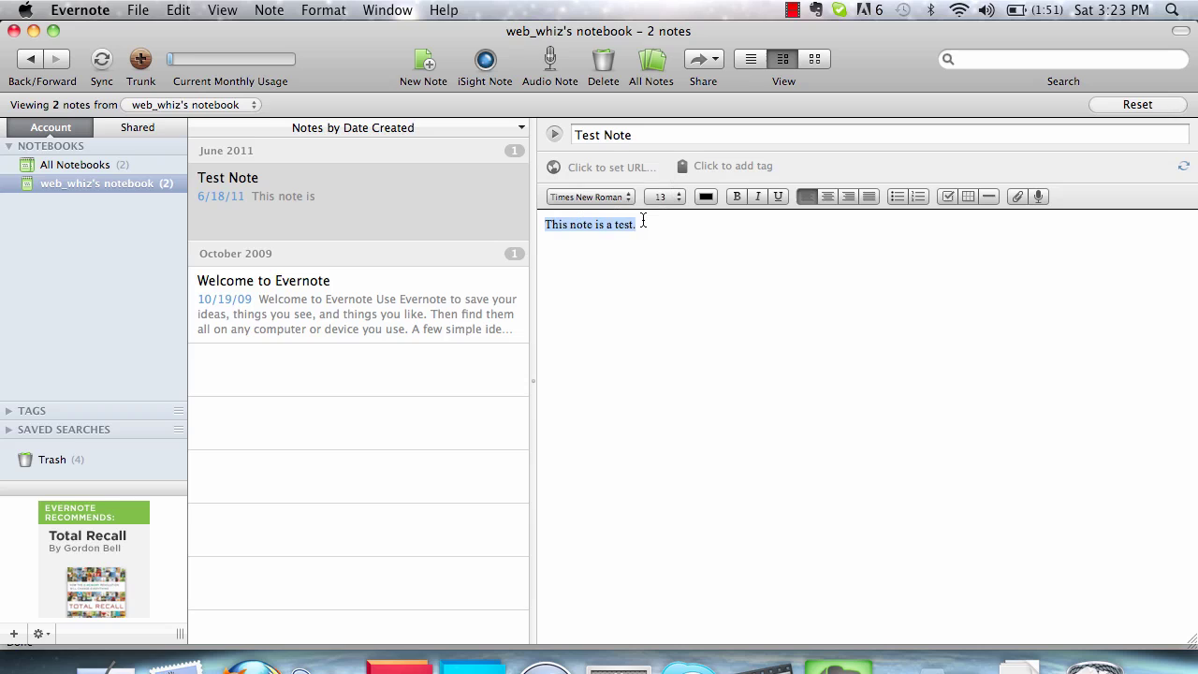
click(665, 199)
click(681, 227)
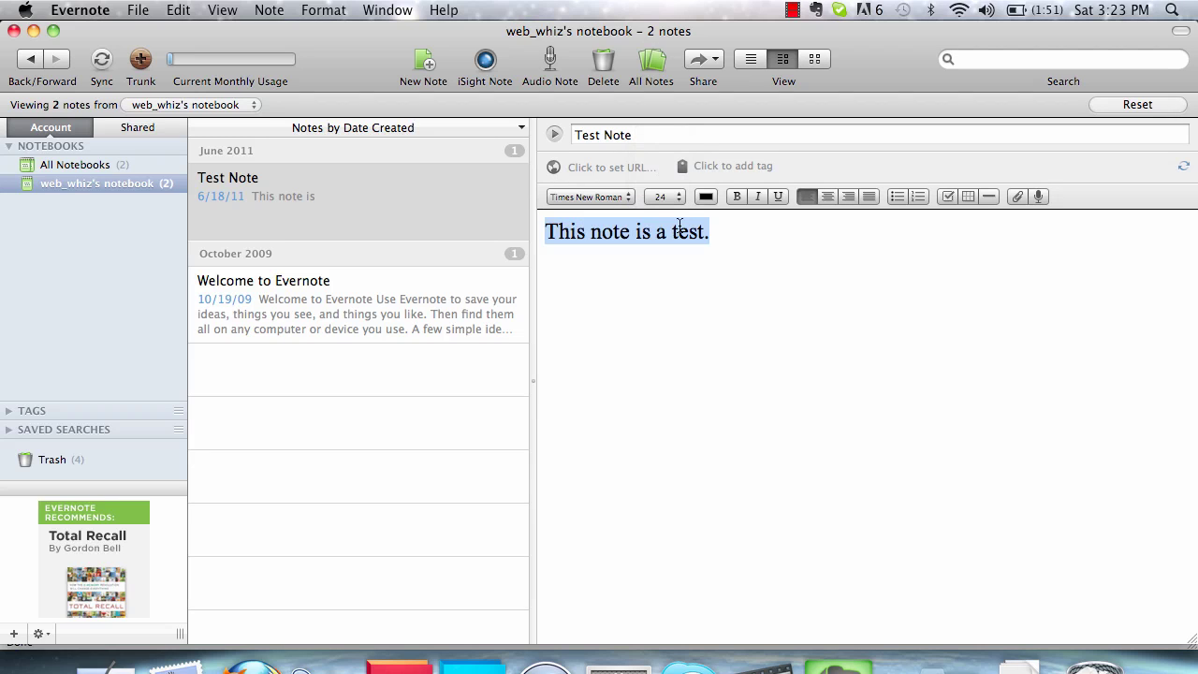
click(741, 197)
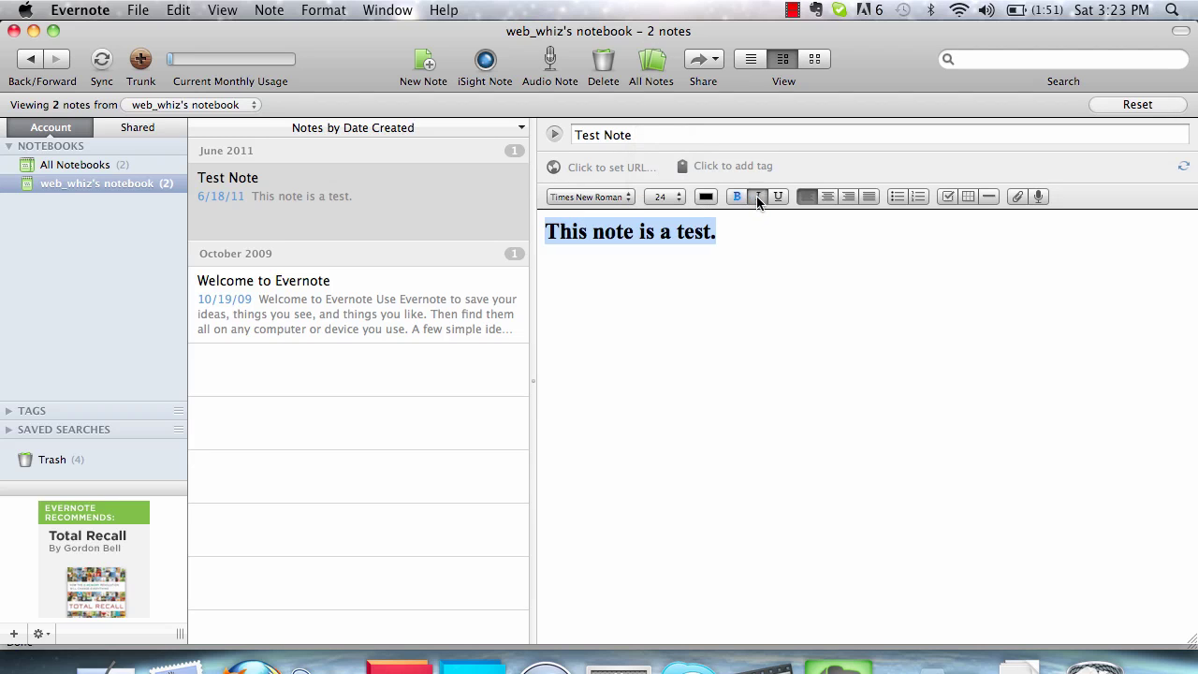
click(757, 196)
click(780, 197)
click(829, 198)
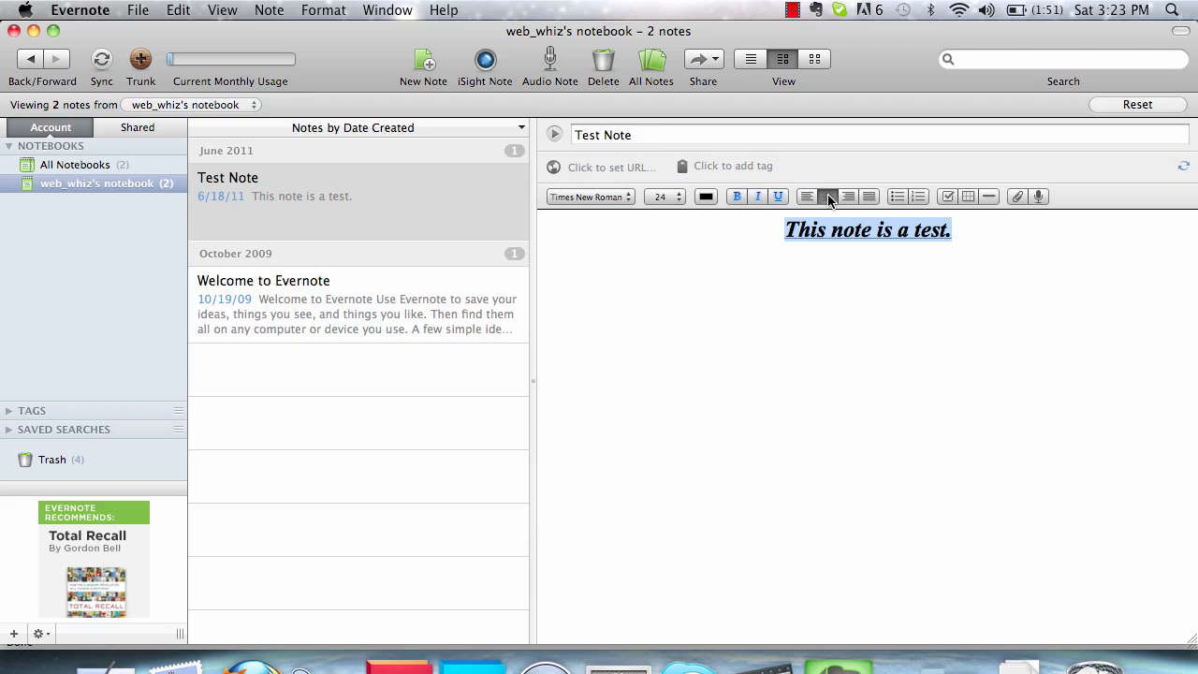
click(972, 302)
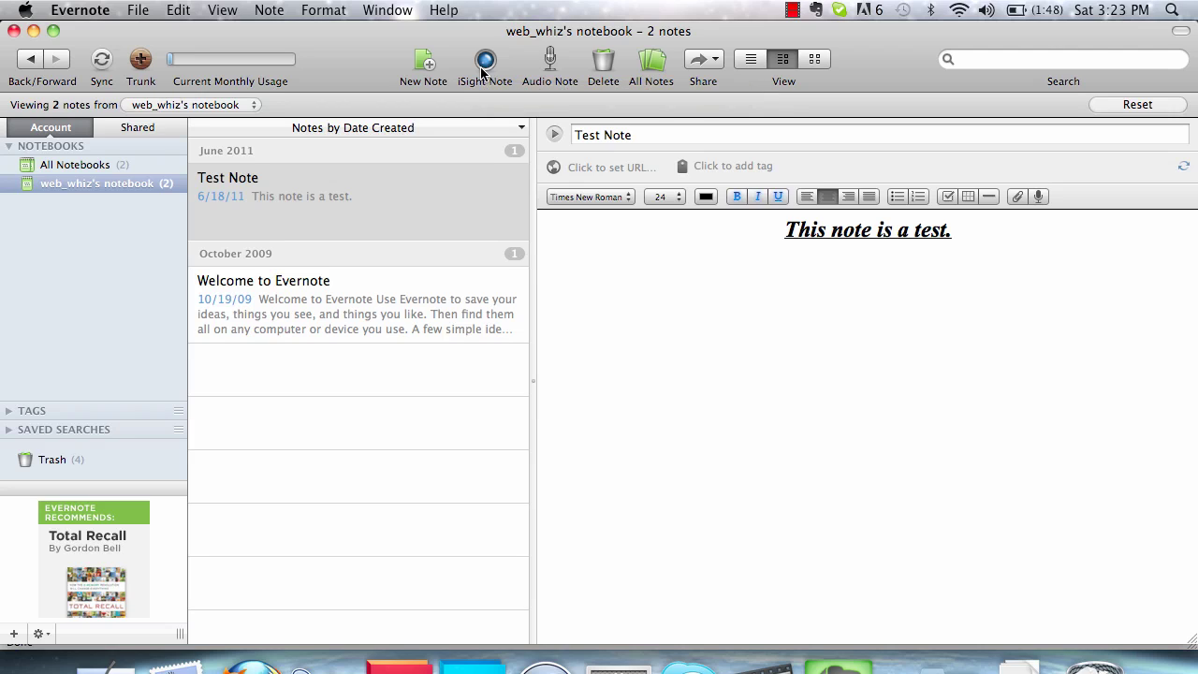
Create an audio note titled 'Audio Test Note' and record a short clip into it
click(553, 60)
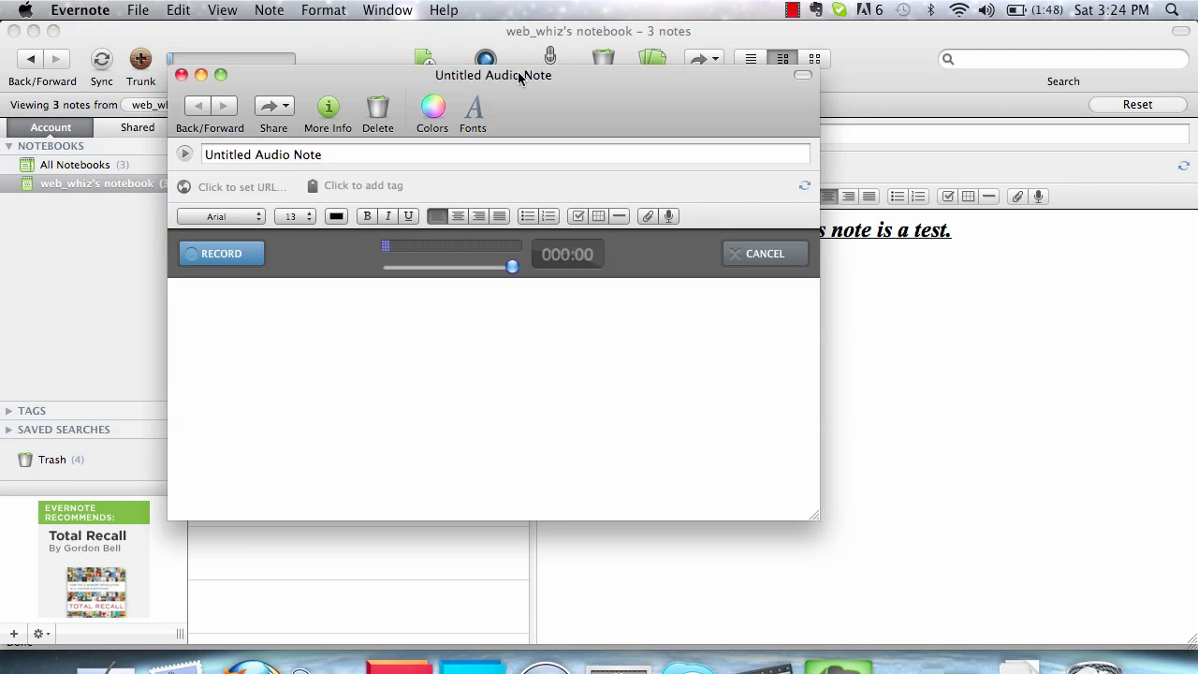
triple_click(258, 158)
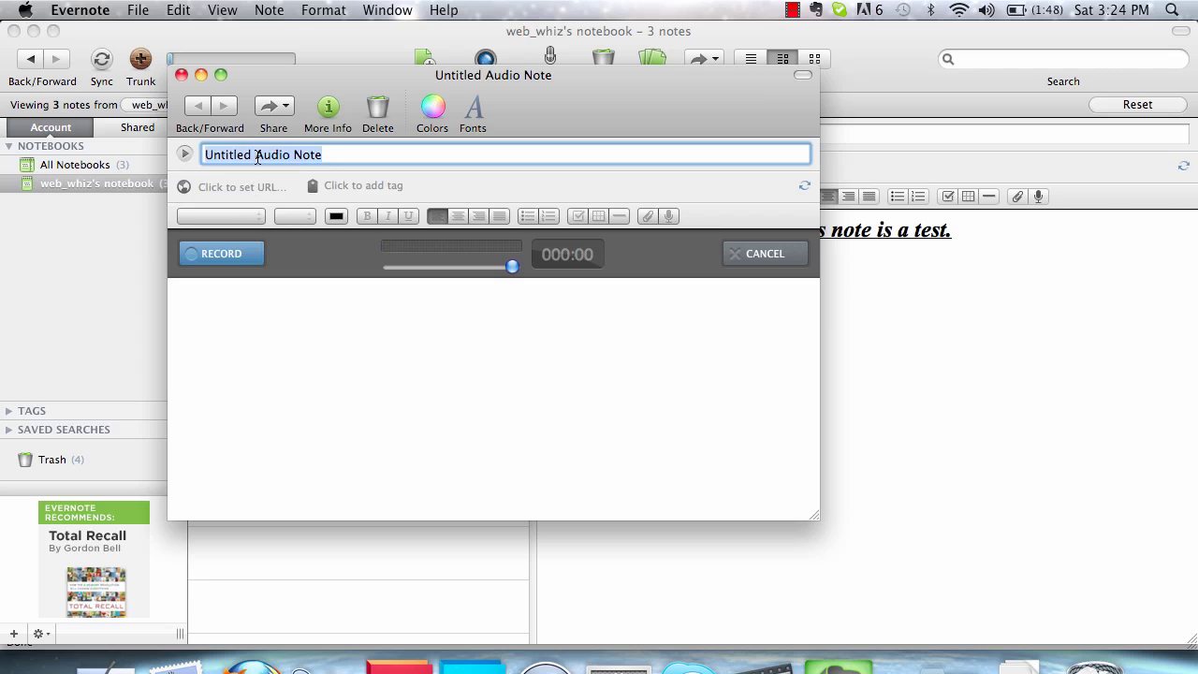
text(Audio )
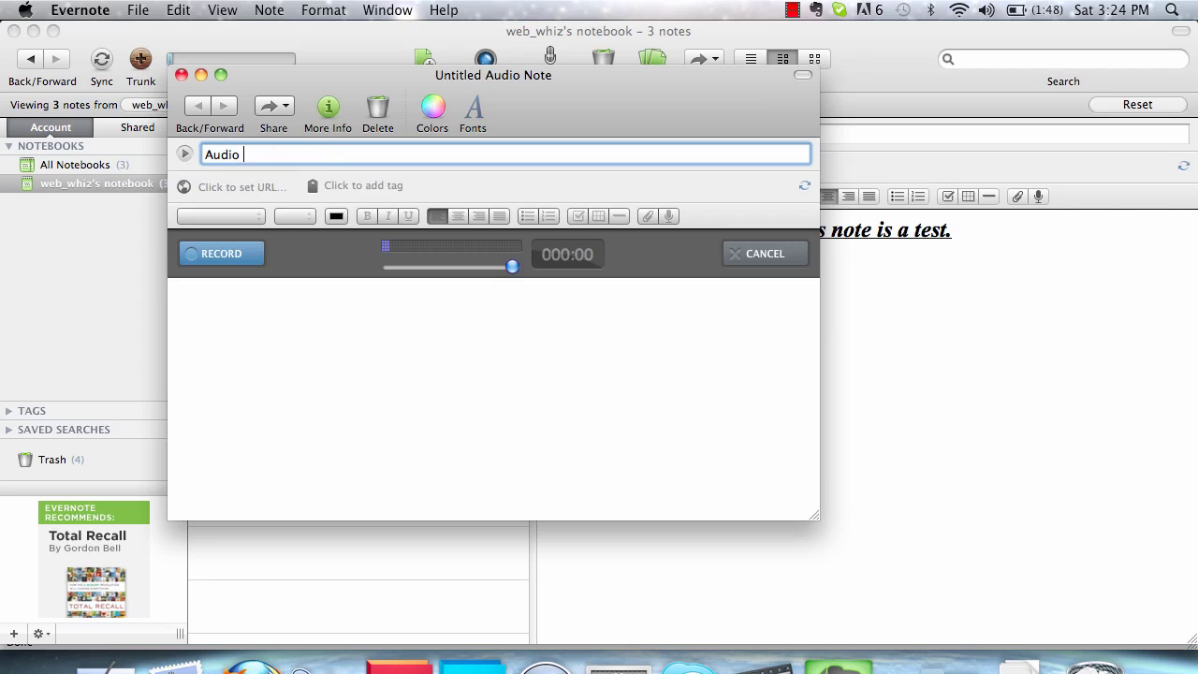
text(Test Note)
click(221, 253)
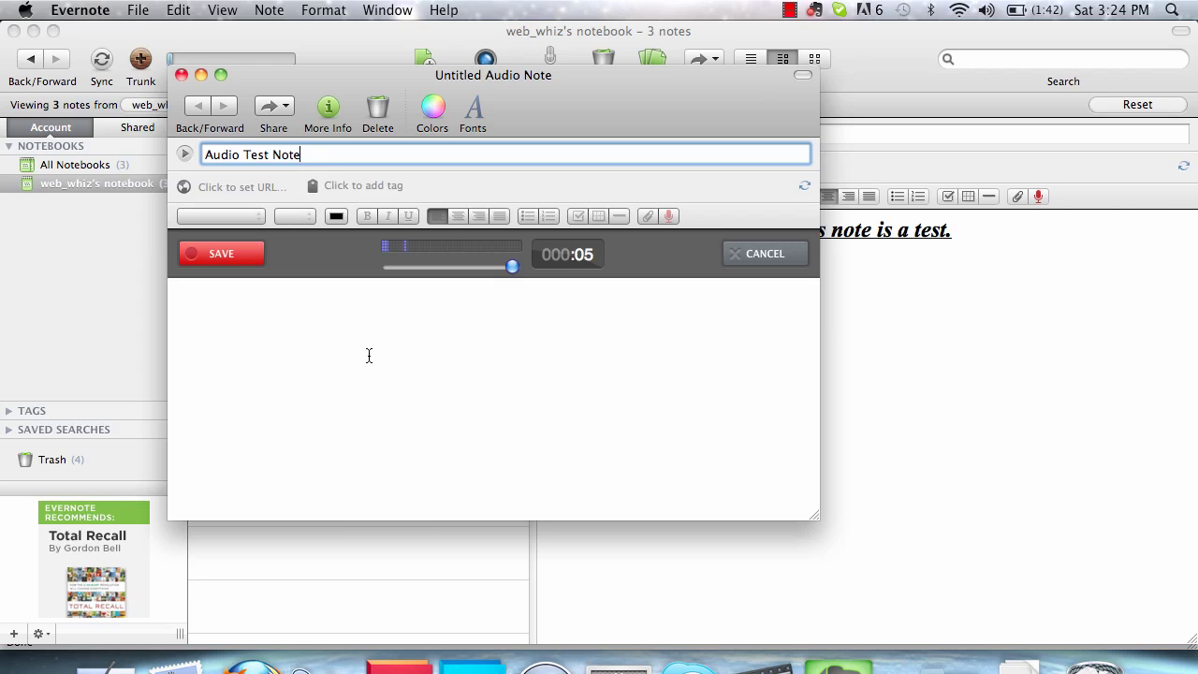
click(245, 257)
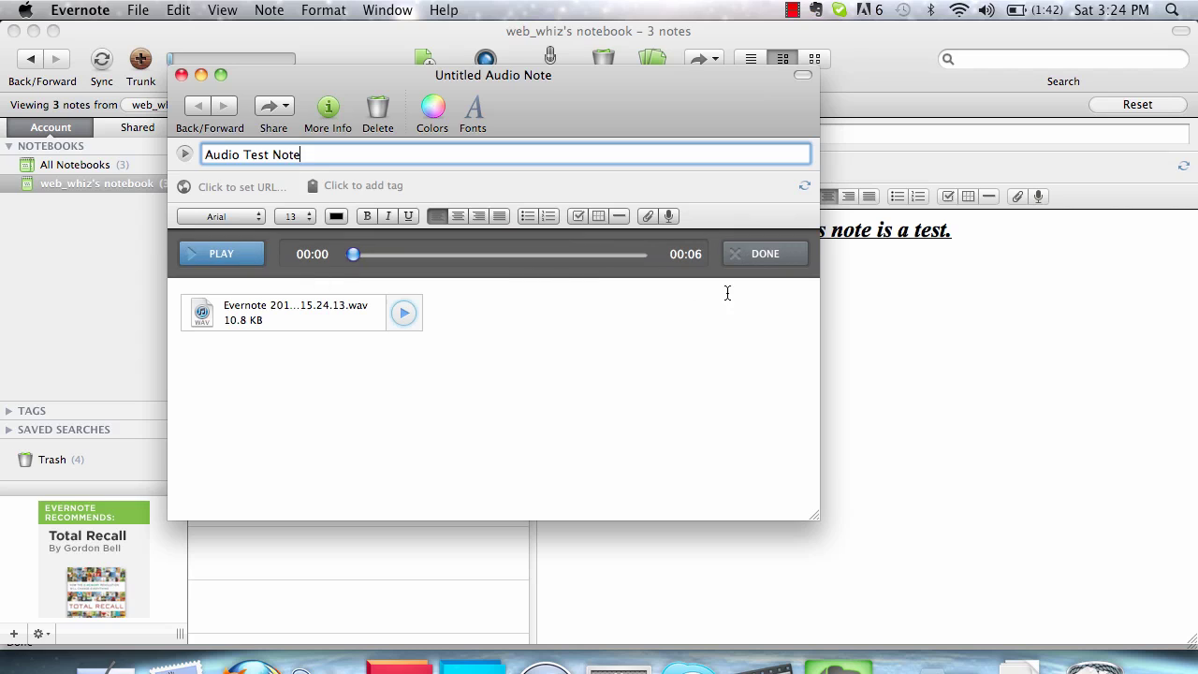
Play back the recorded clip, finish the recorder, and close the Audio Test Note window
click(405, 314)
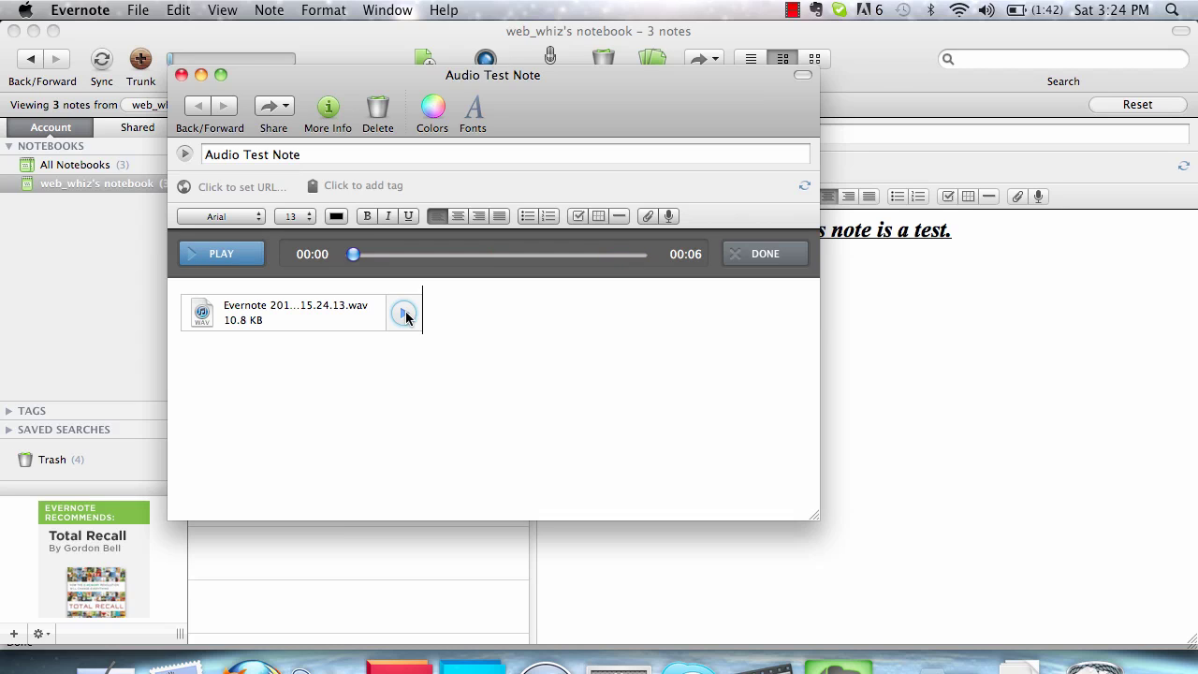
click(751, 254)
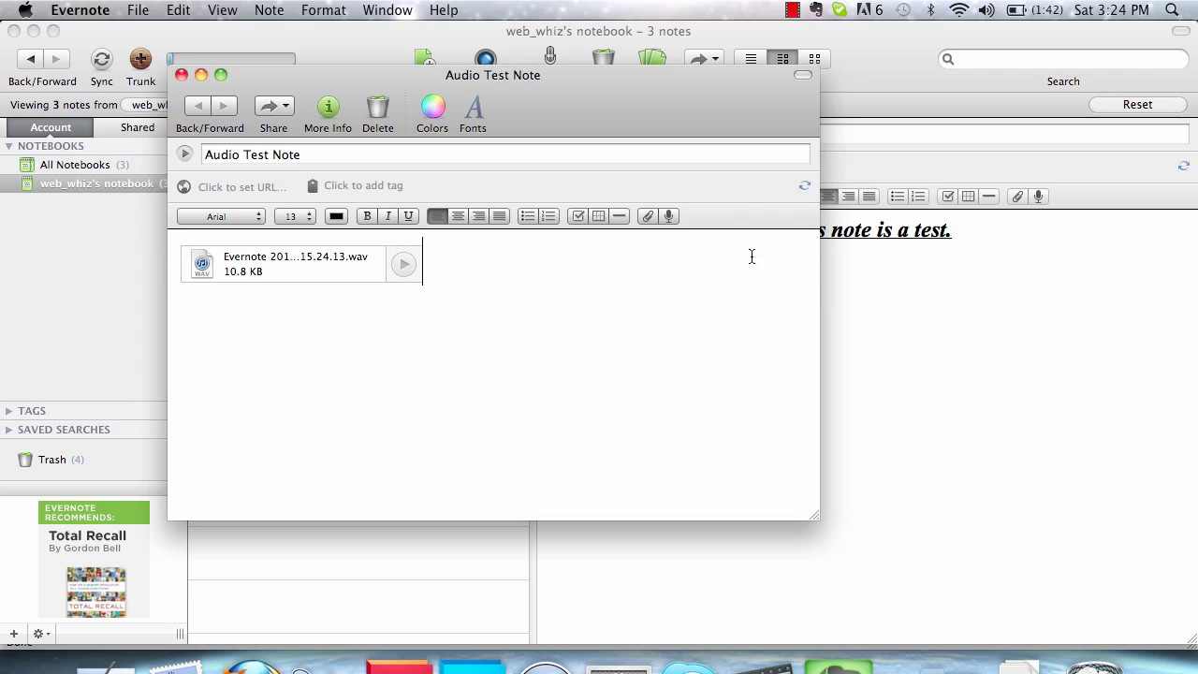
click(182, 75)
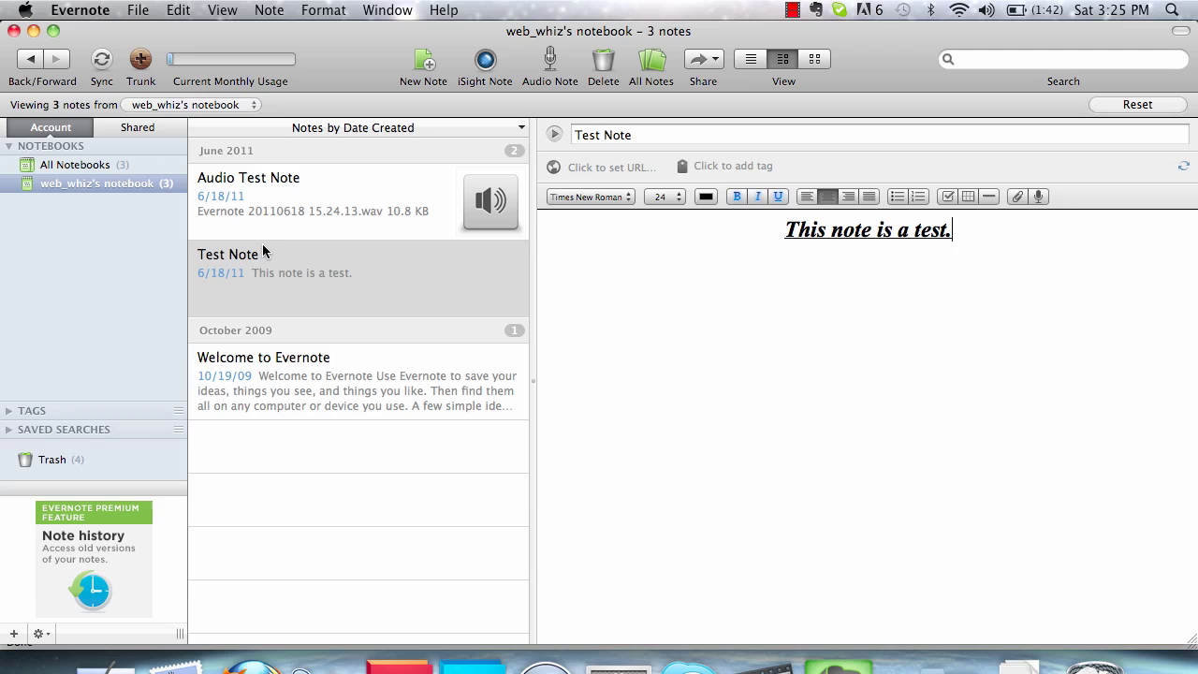
View Welcome to Evernote, Test Note, and finally Audio Test Note with its WAV recording
click(433, 392)
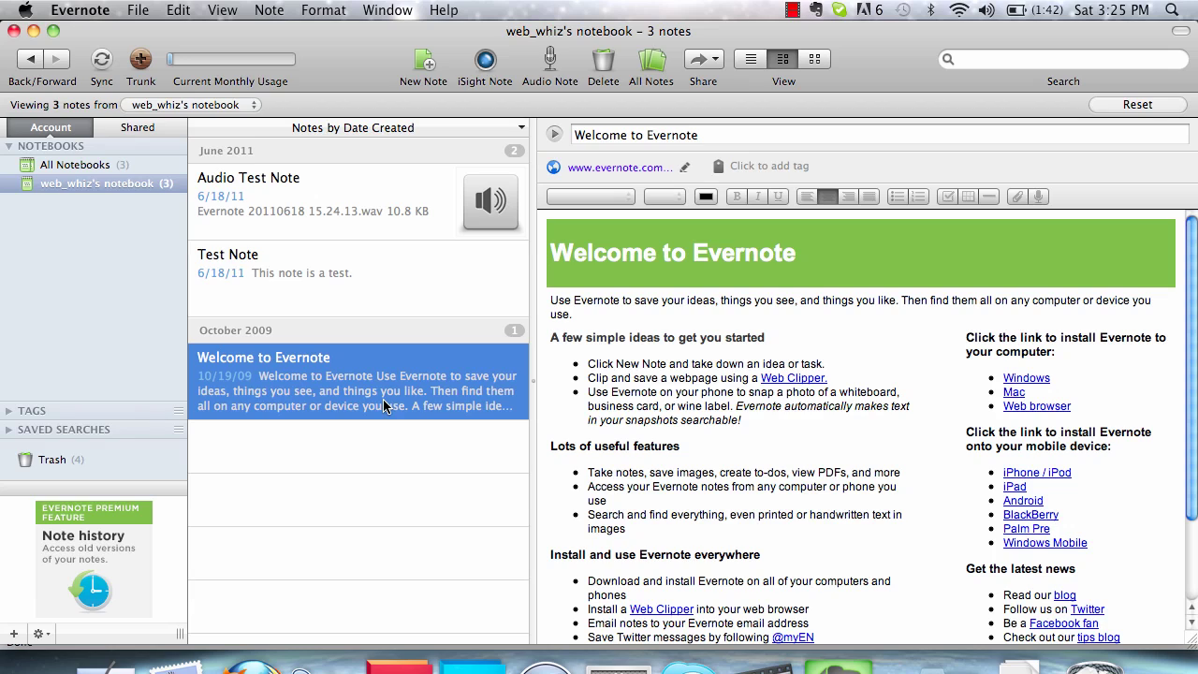
click(353, 284)
click(272, 192)
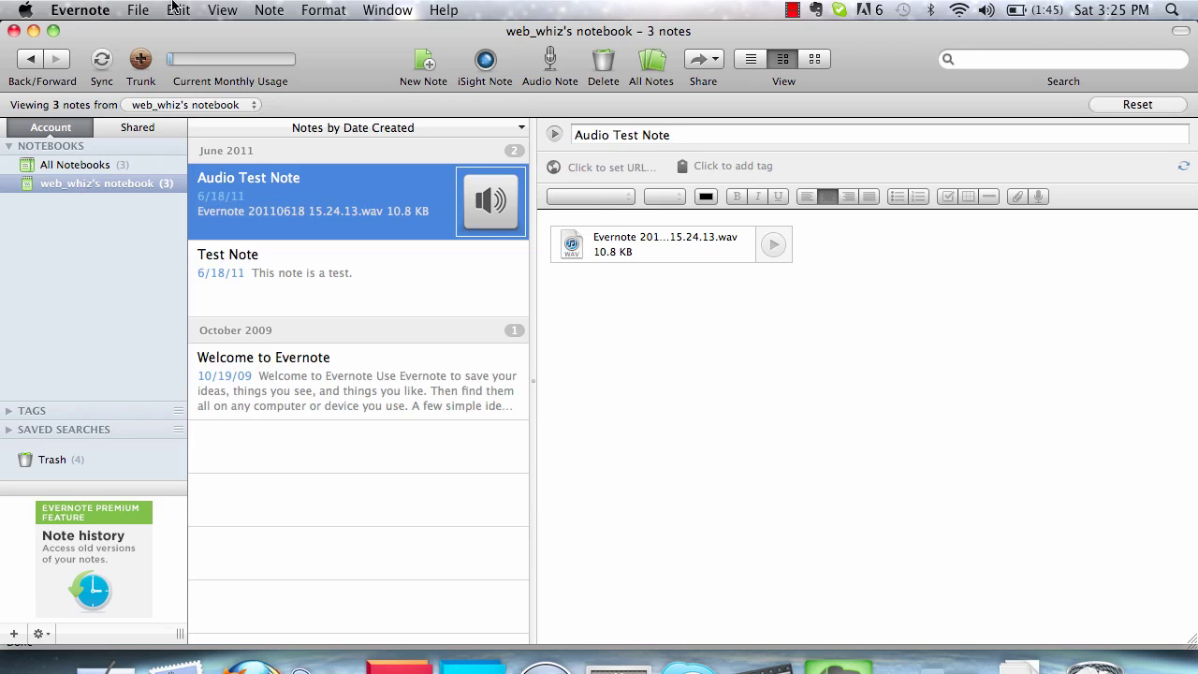
Create a new notebook named 'Notebook Test' from the File menu
click(175, 8)
mouse_move(136, 9)
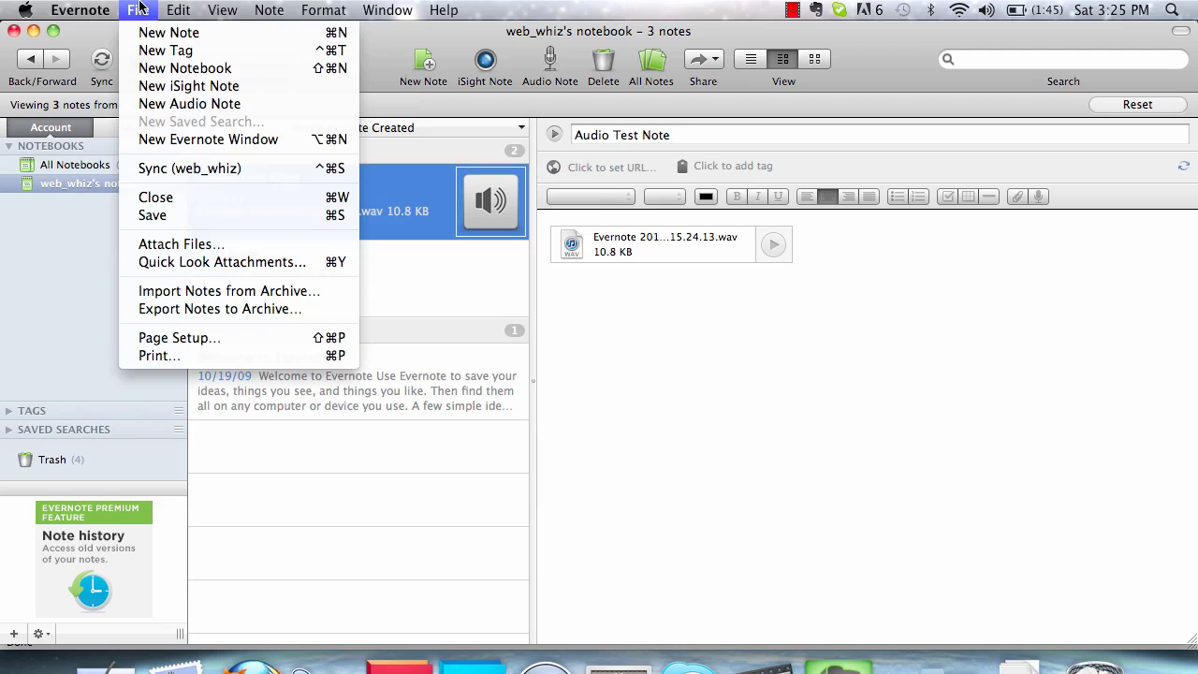
click(156, 69)
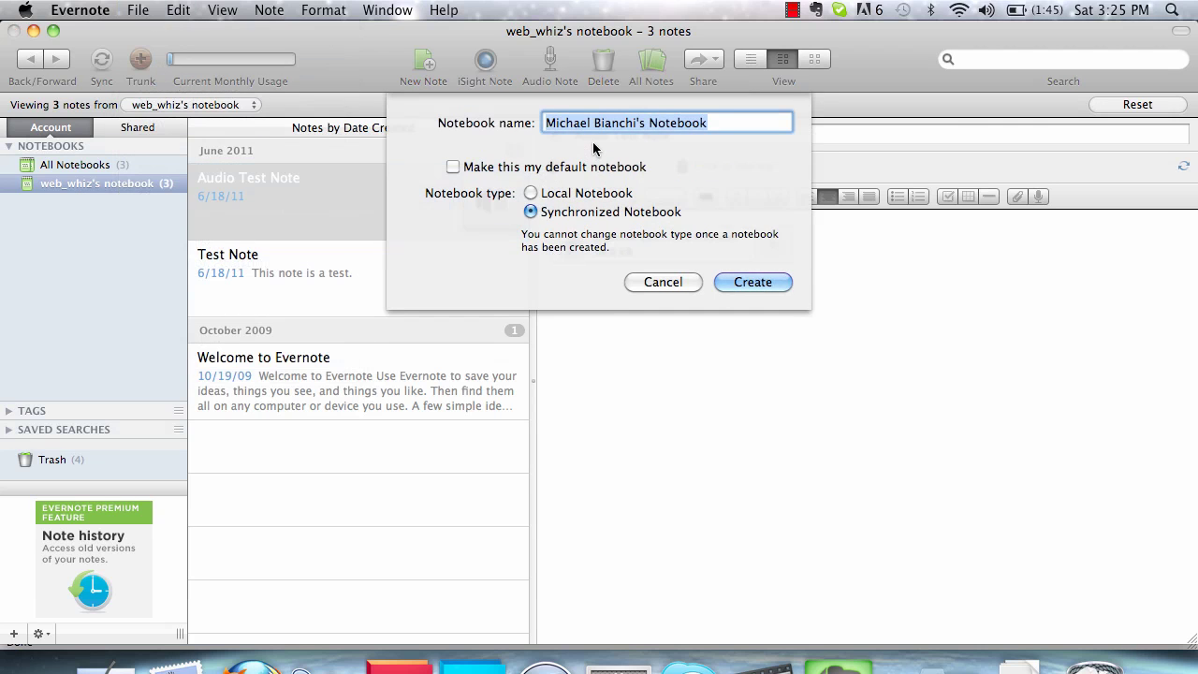
key(BackSpace)
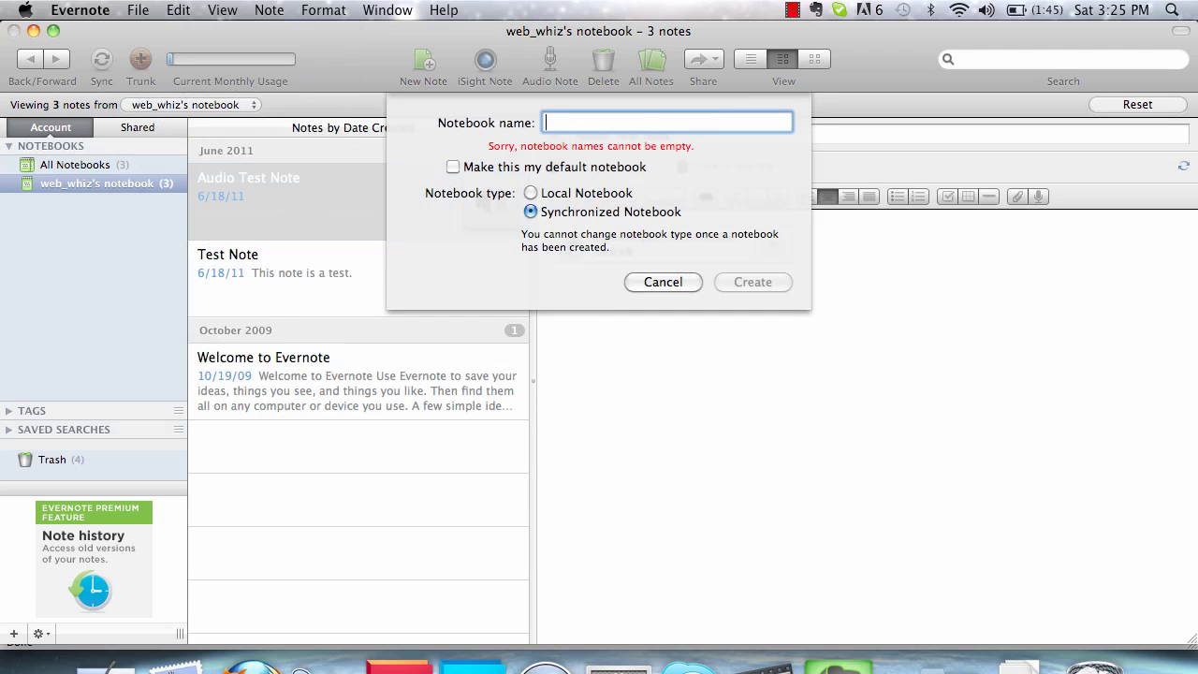
text(Note)
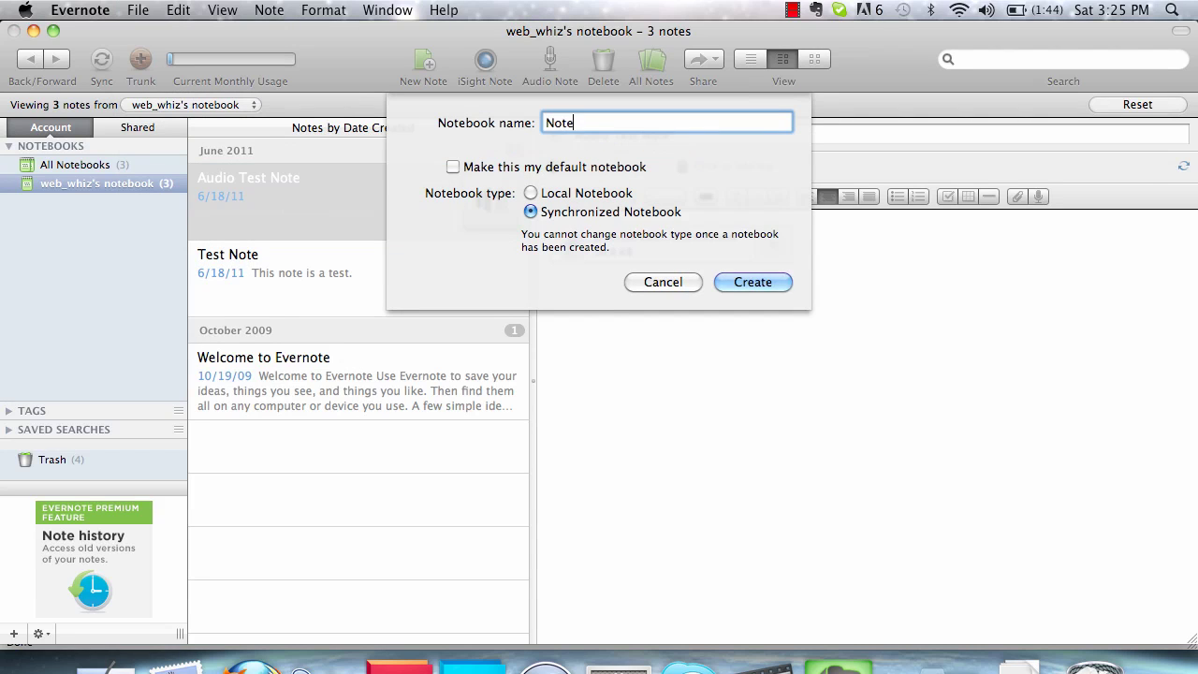
text(book Test)
click(752, 282)
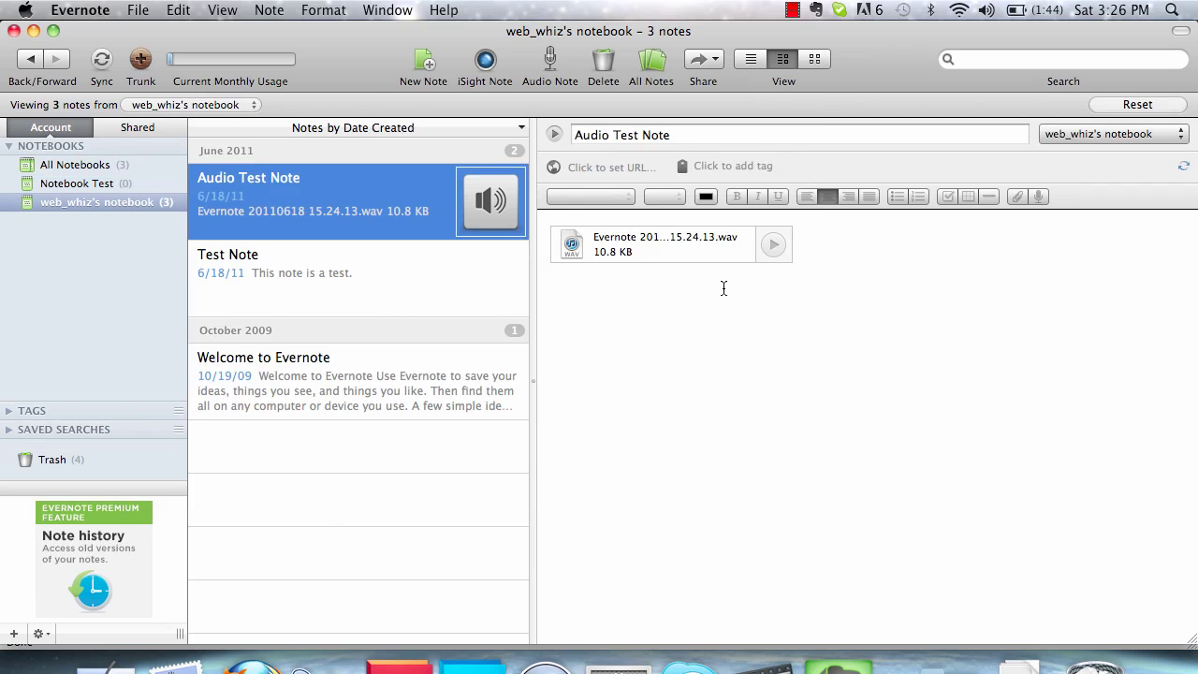
Move Test Note into Notebook Test, then check both notebooks' contents in the sidebar
click(74, 185)
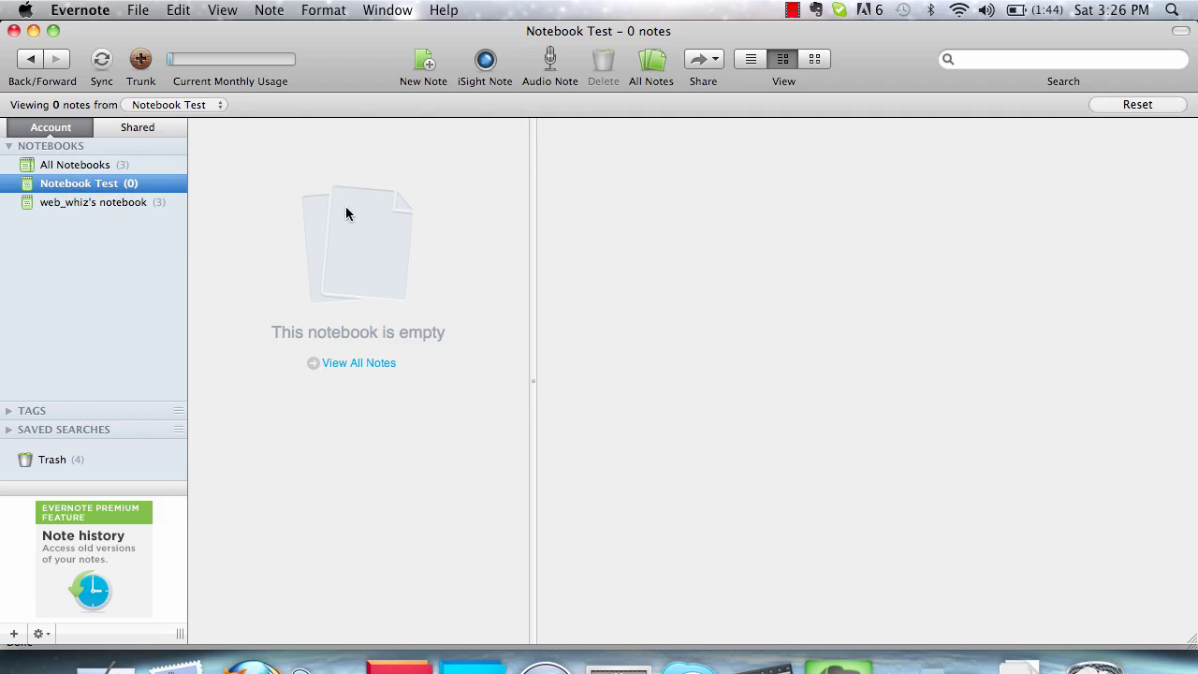
click(105, 201)
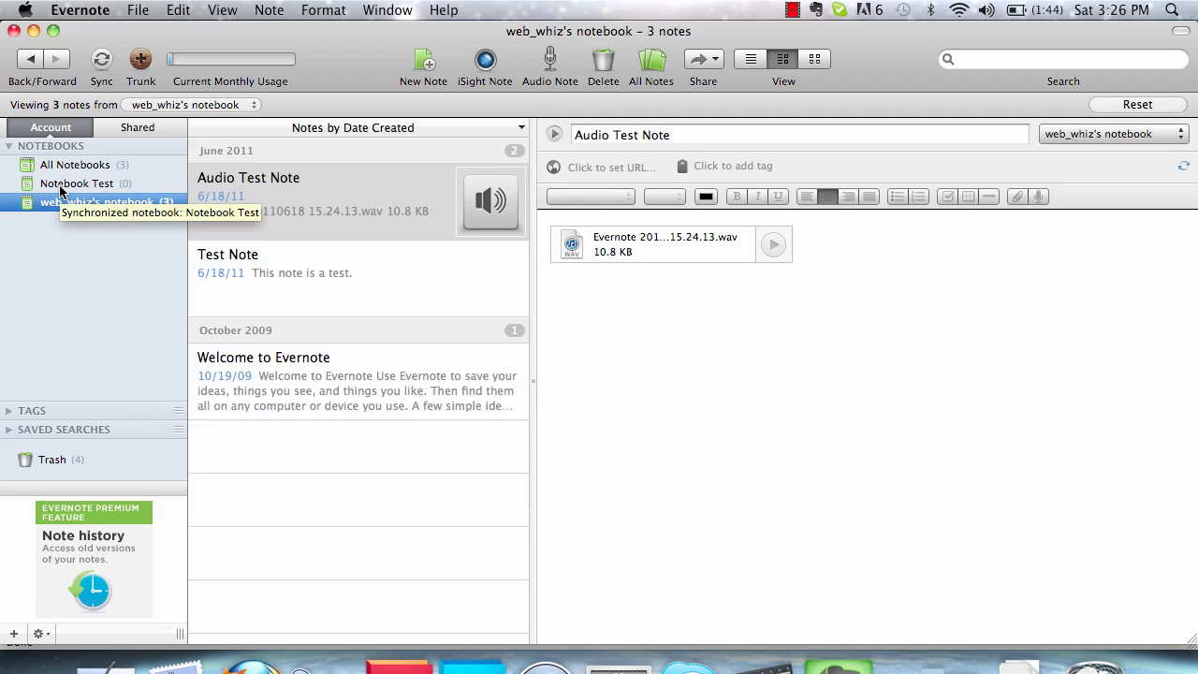
click(334, 283)
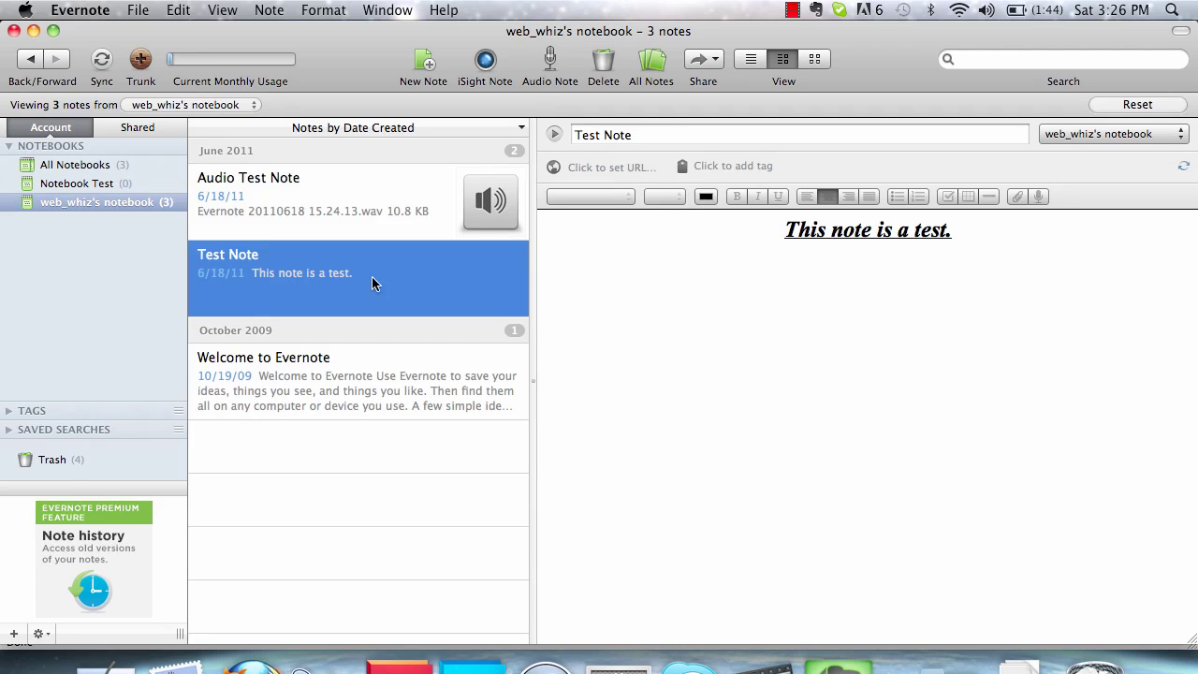
click(1066, 133)
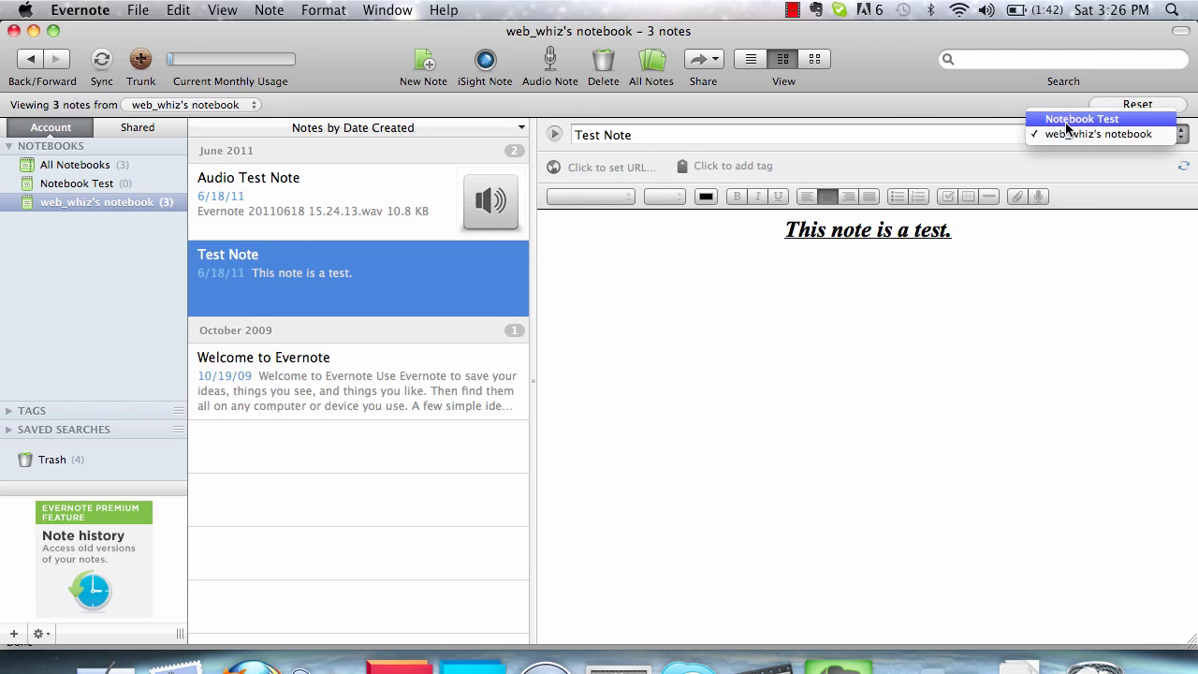
click(1066, 120)
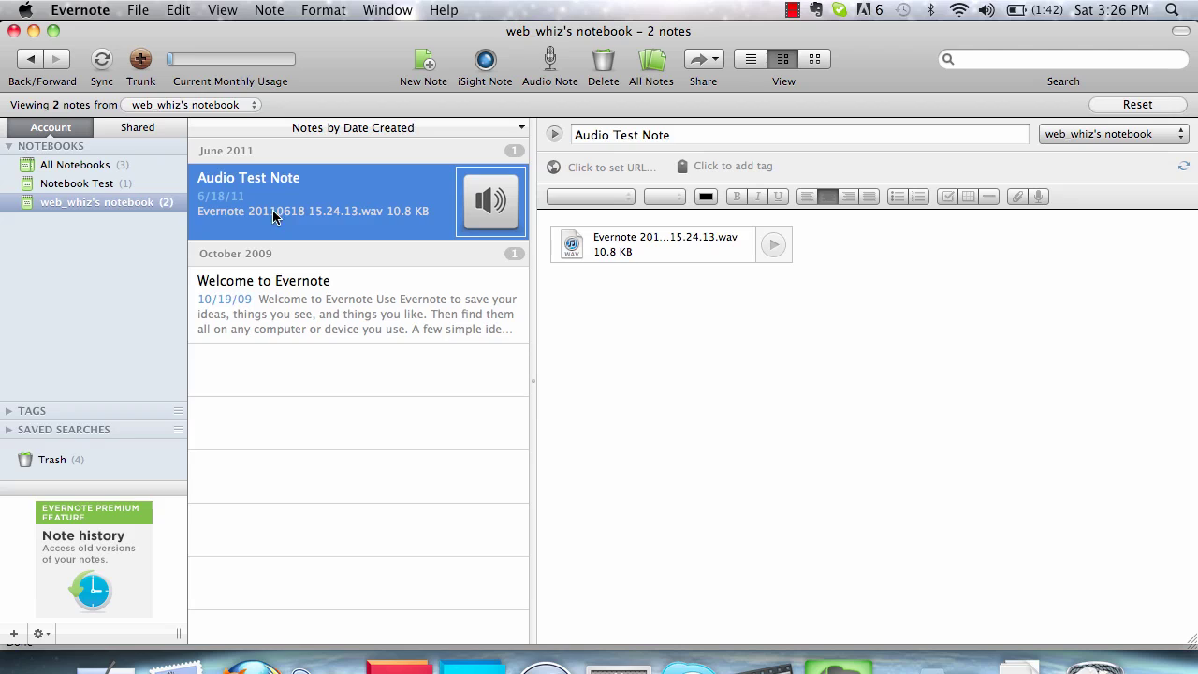
click(76, 185)
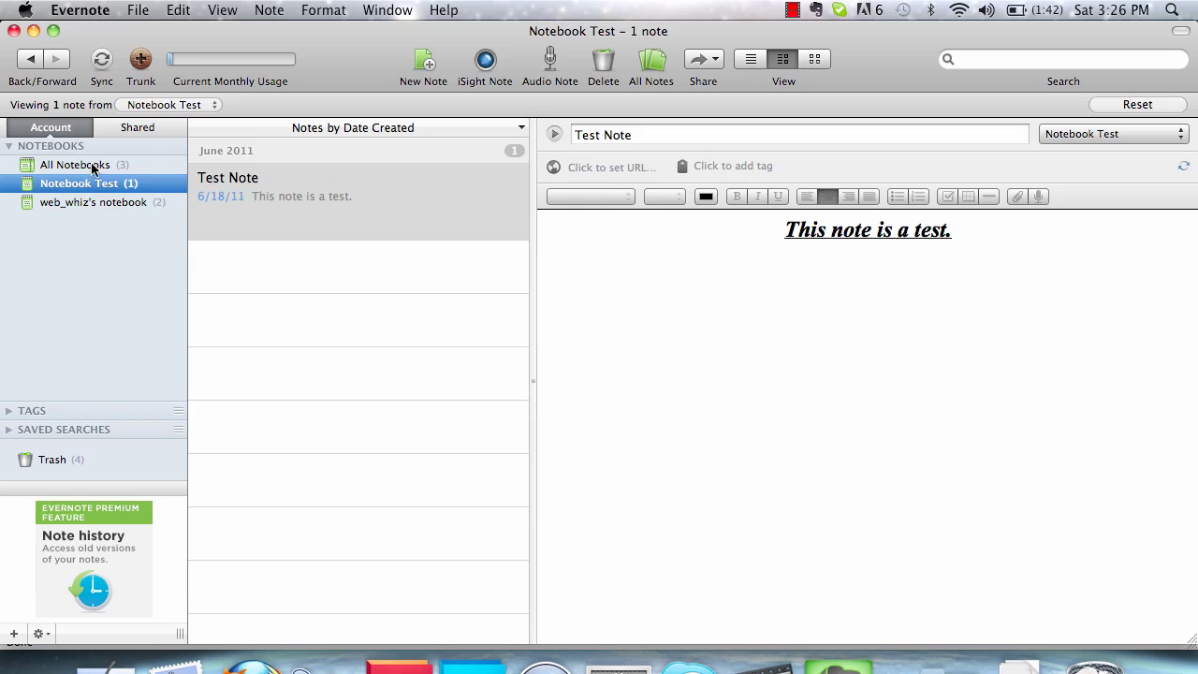
click(78, 201)
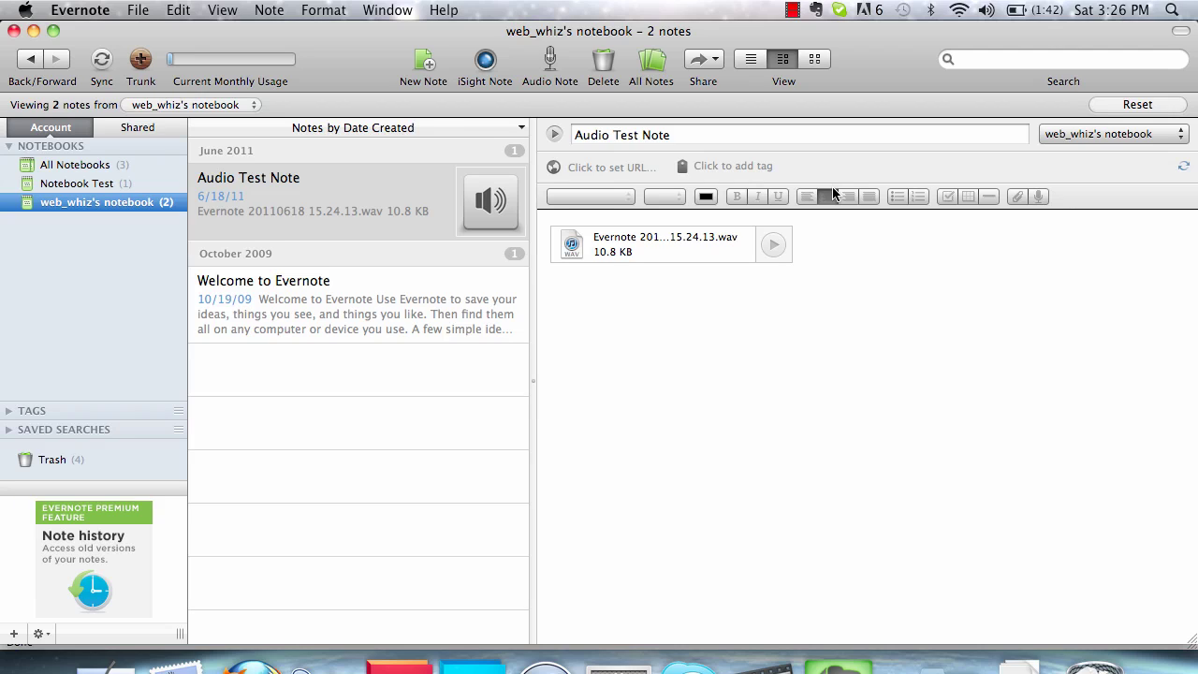
click(1008, 64)
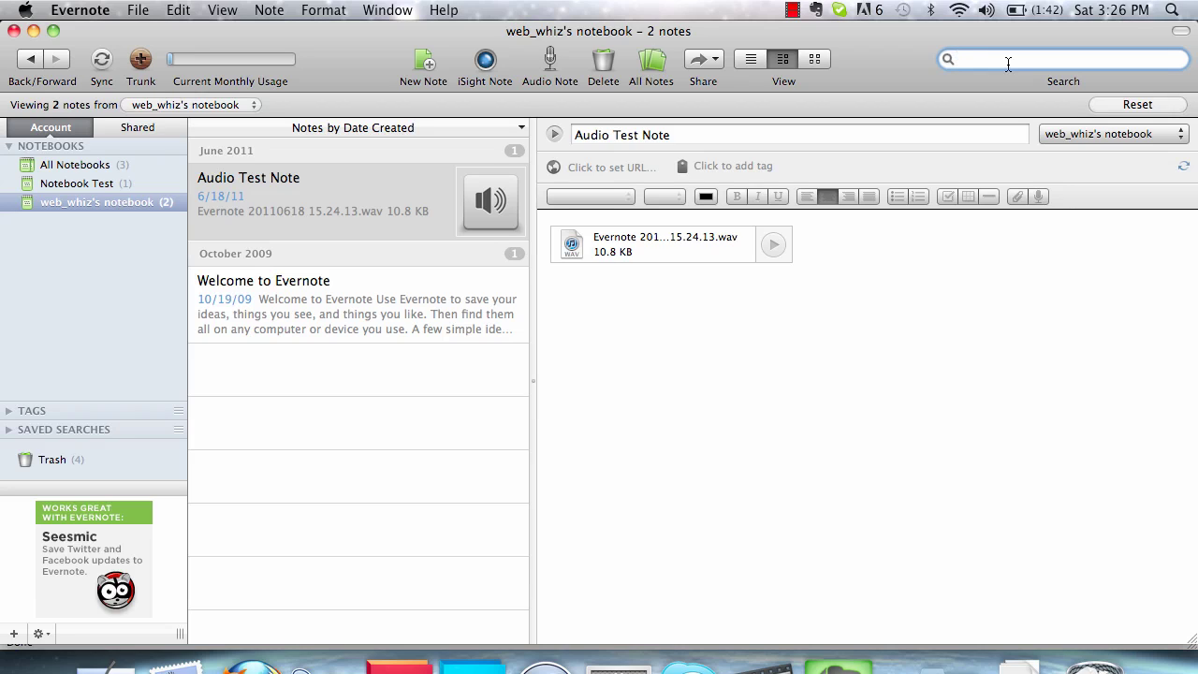
text(test note)
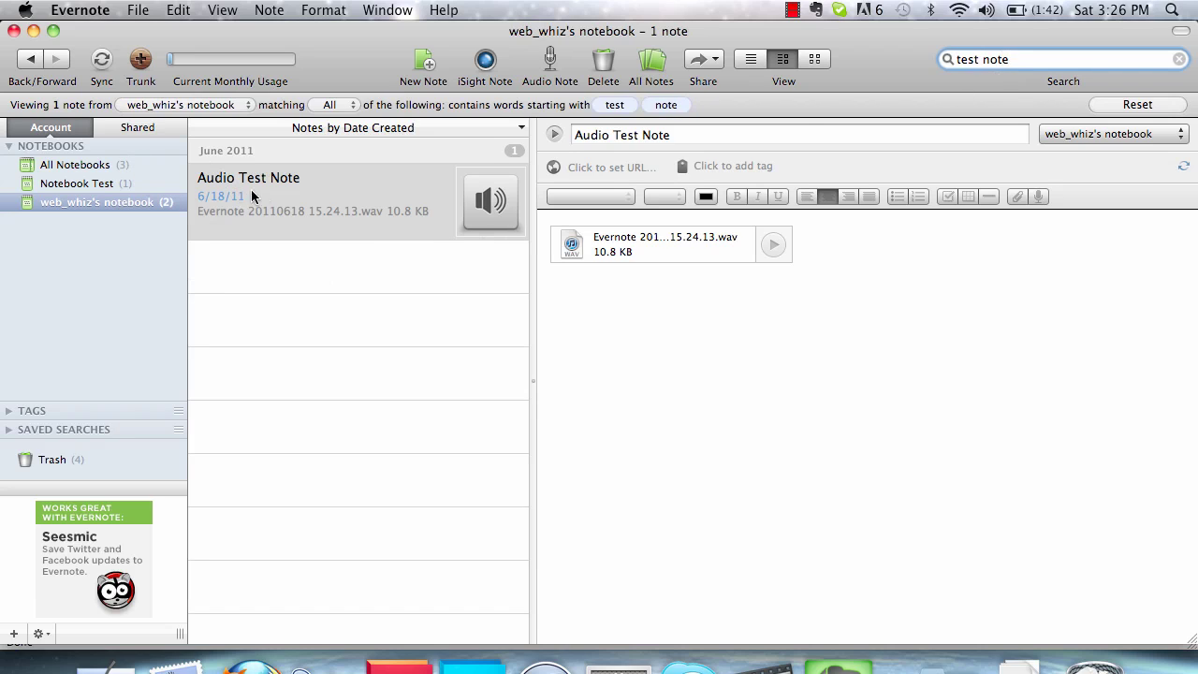
key(BackSpace)
key(BackSpace)
key(BackSpace)
key(BackSpace)
key(BackSpace)
key(BackSpace)
key(BackSpace)
key(BackSpace)
key(BackSpace)
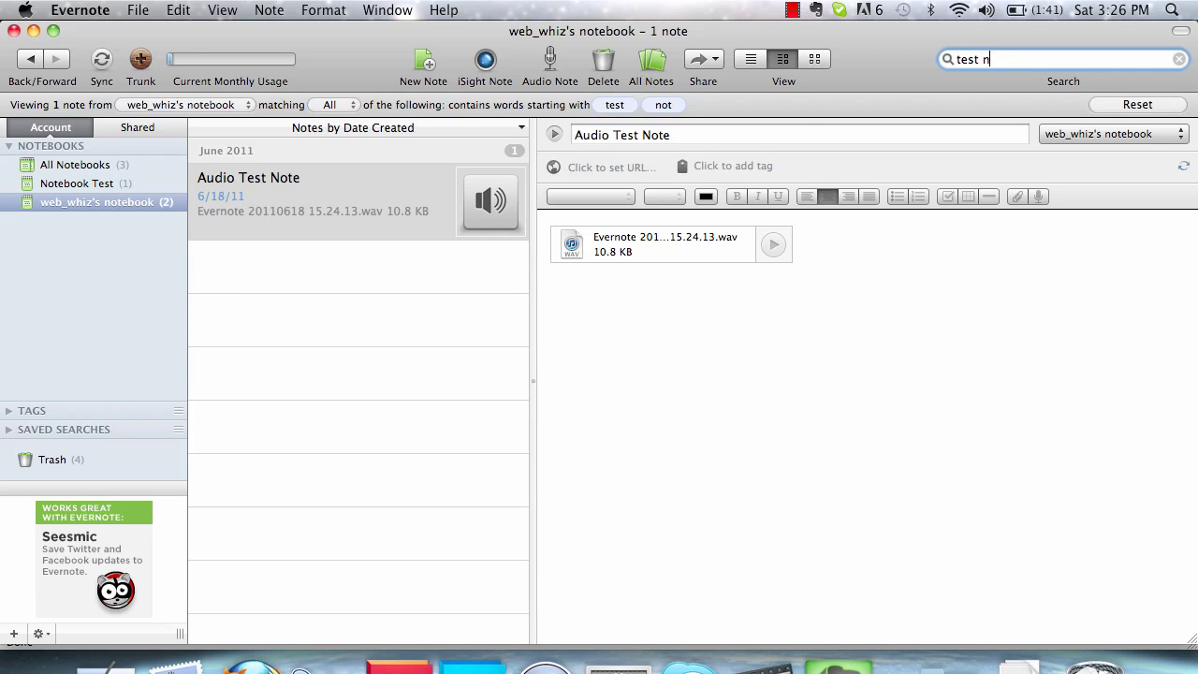